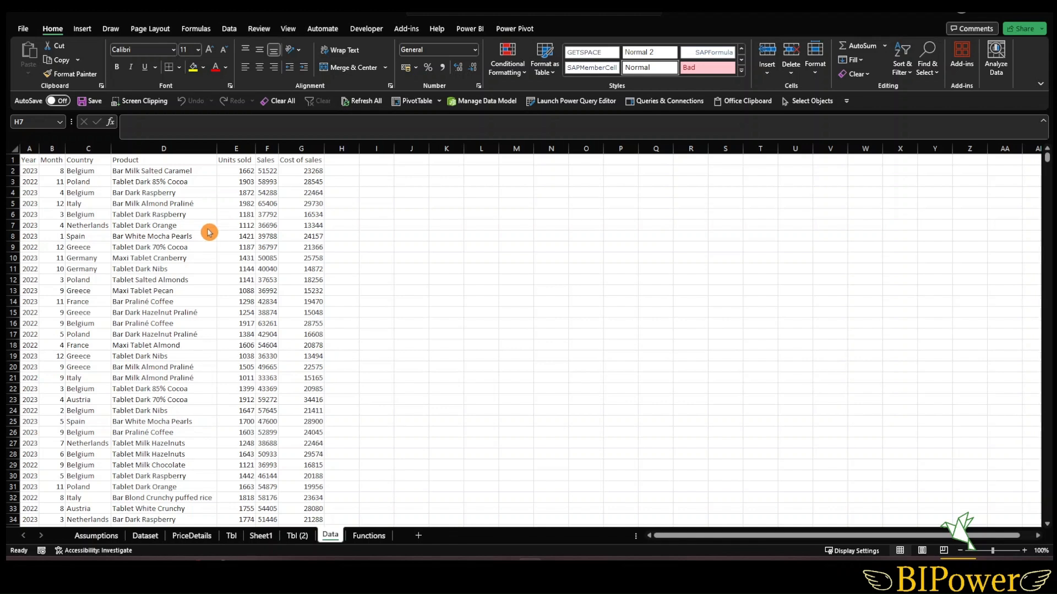
- Convert the sales data range into a table with headers
left_click(163, 235)
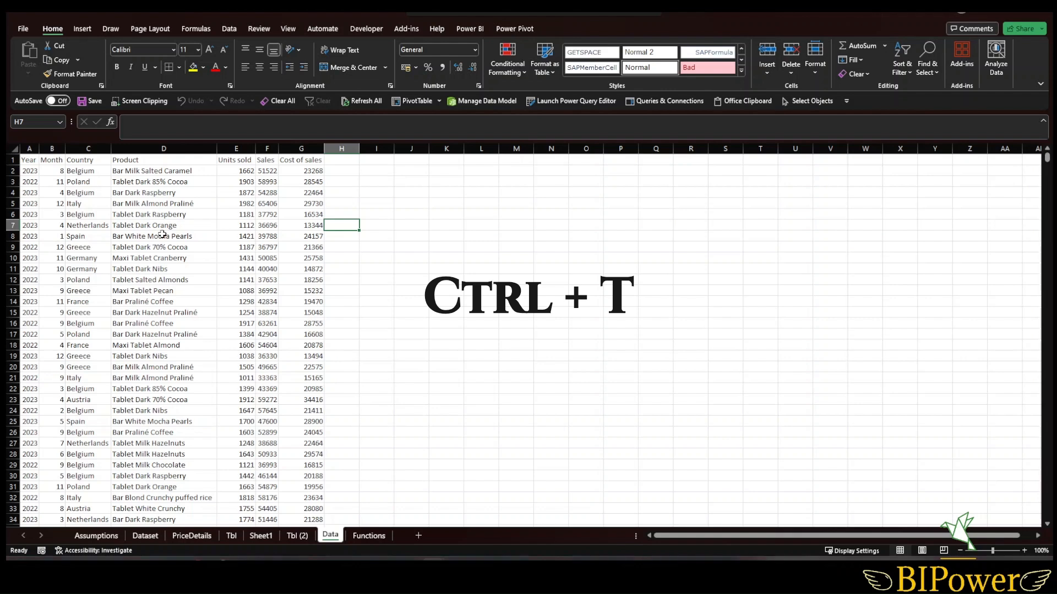
key("ctrl+t")
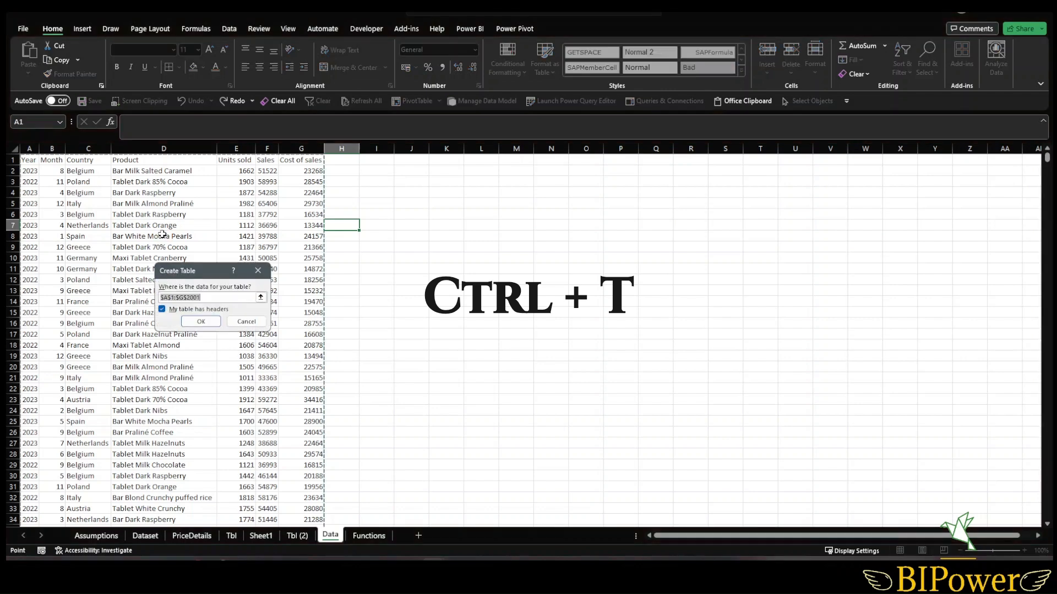
key("Return")
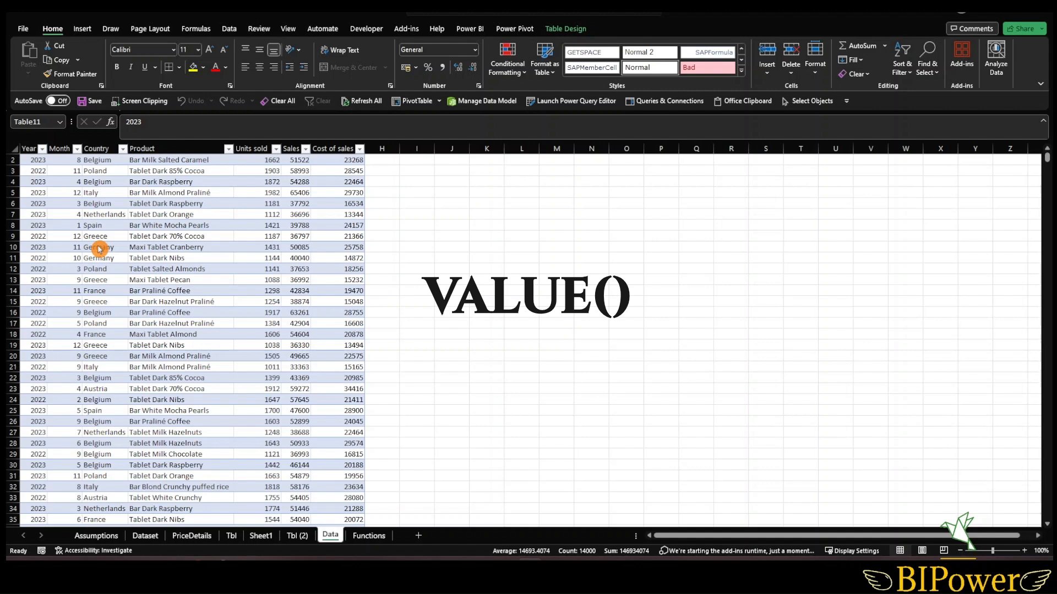
- Select a cell inside the sales table and open Analyze Data insights
scroll(132, 275, "up", 1)
left_click(165, 303)
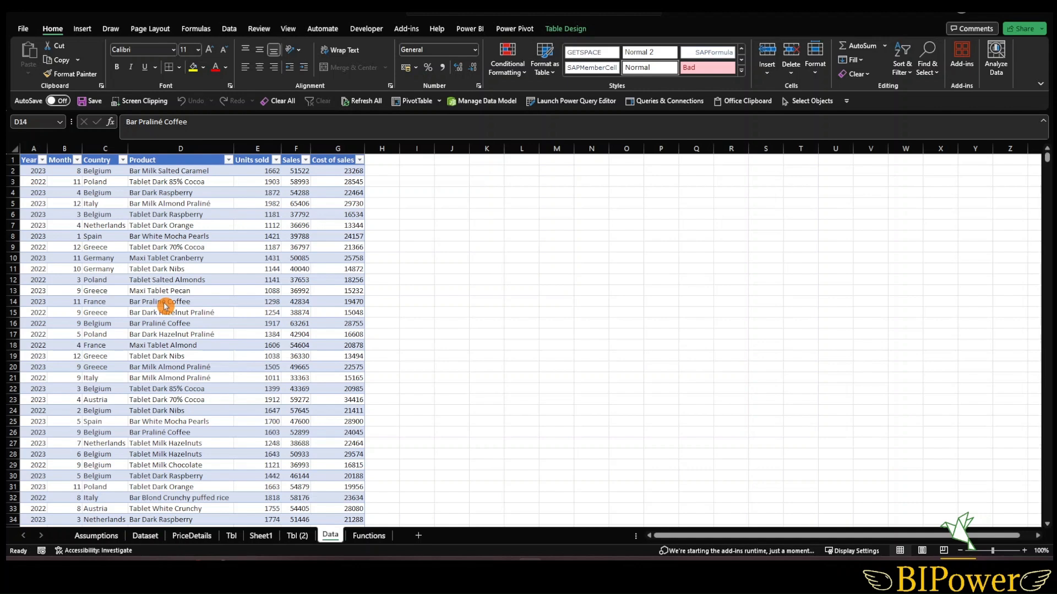
left_click(152, 286)
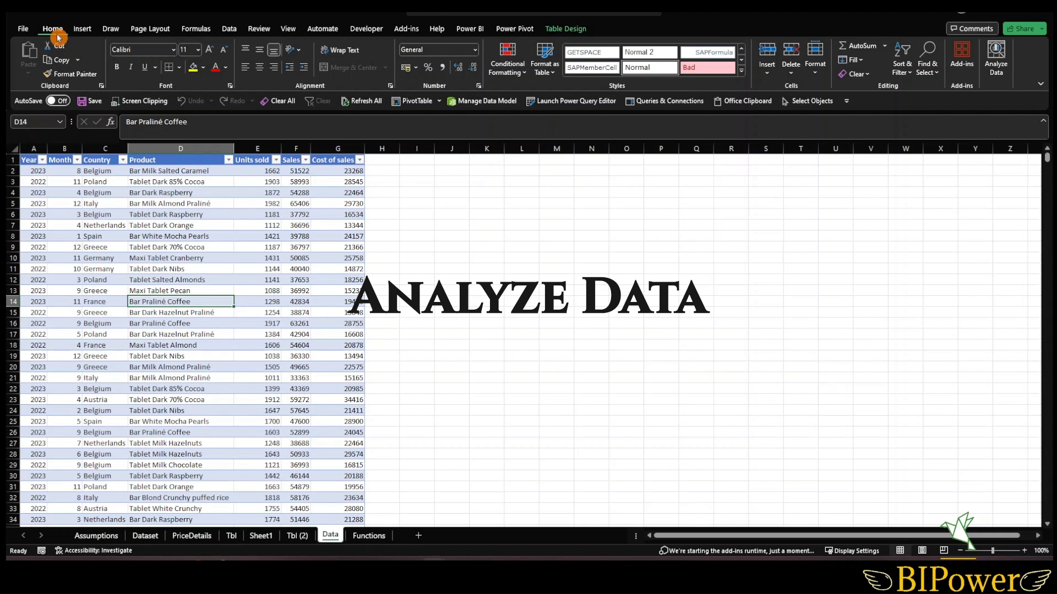
left_click(994, 64)
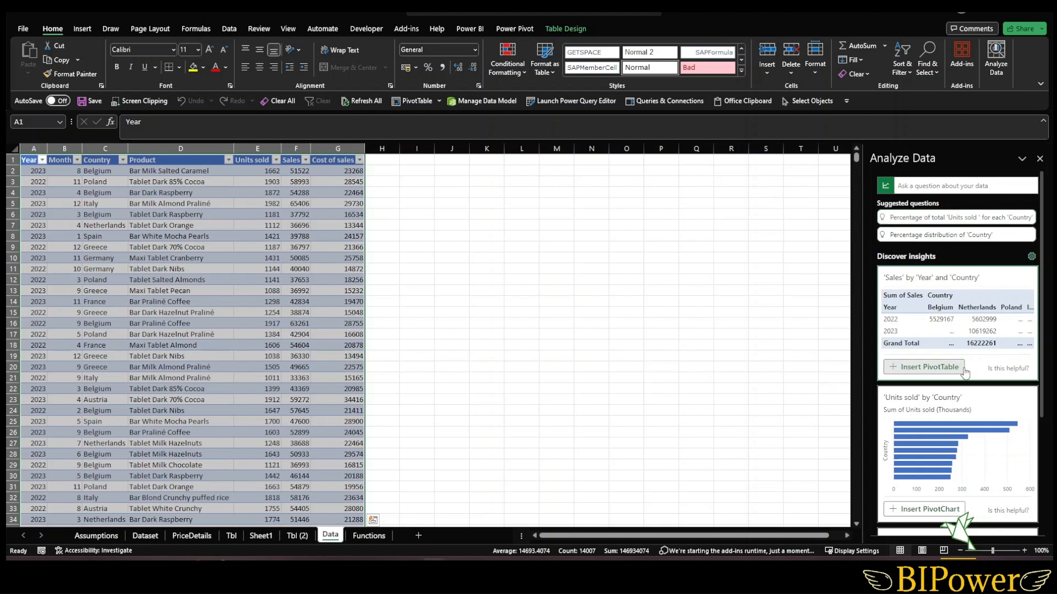
- Insert the suggested 'Units sold' by 'Country' PivotChart from the insights
scroll(966, 370, "down", 5)
scroll(965, 371, "down", 1)
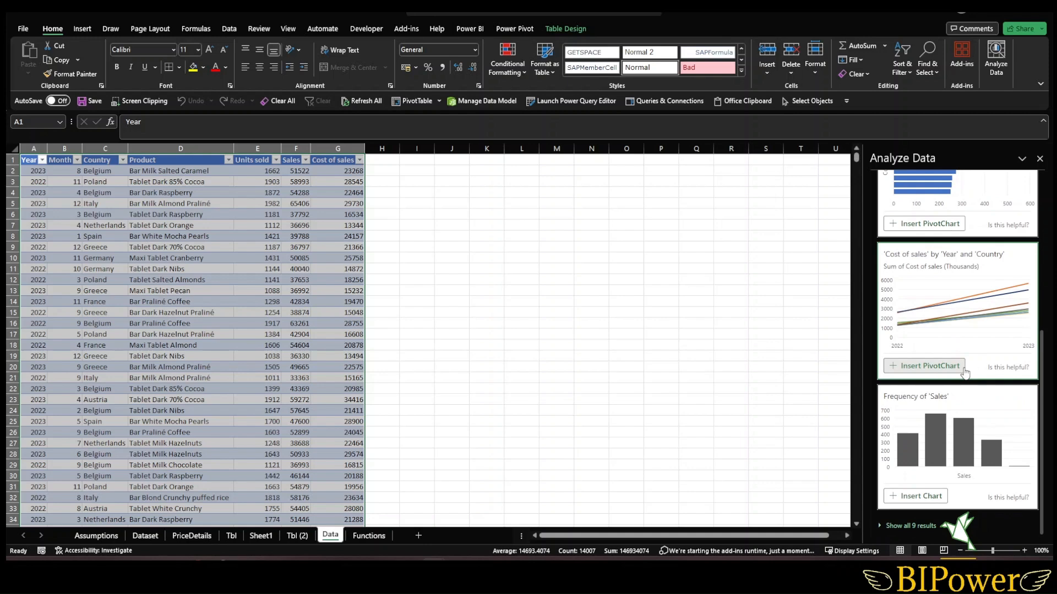
scroll(965, 373, "up", 4)
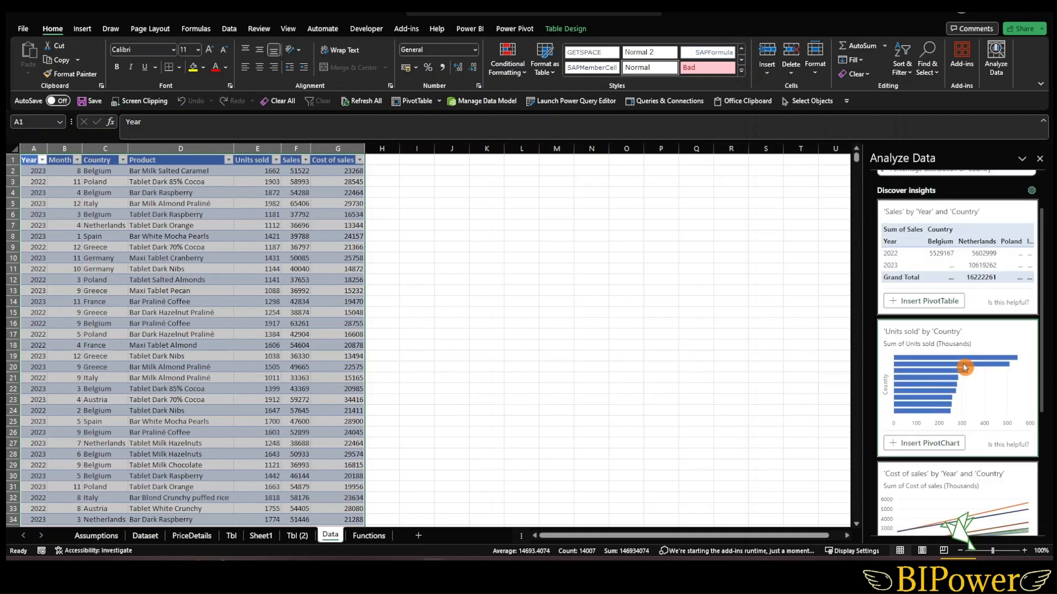
left_click(936, 443)
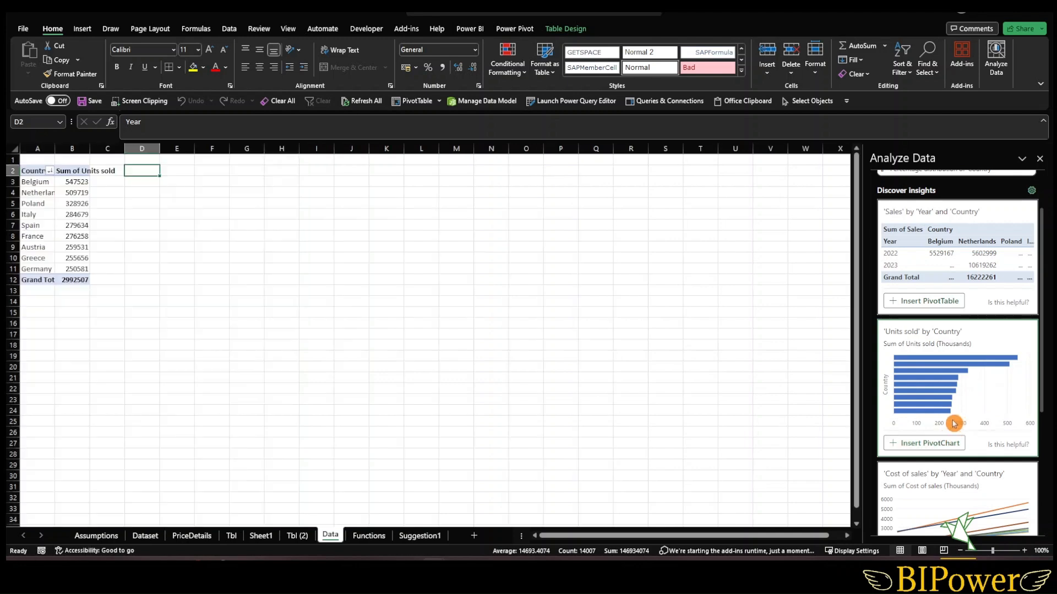
- Insert the Frequency of 'Sales' chart and the 'Sales' by 'Year' and 'Country' PivotTable suggestions
scroll(954, 425, "down", 4)
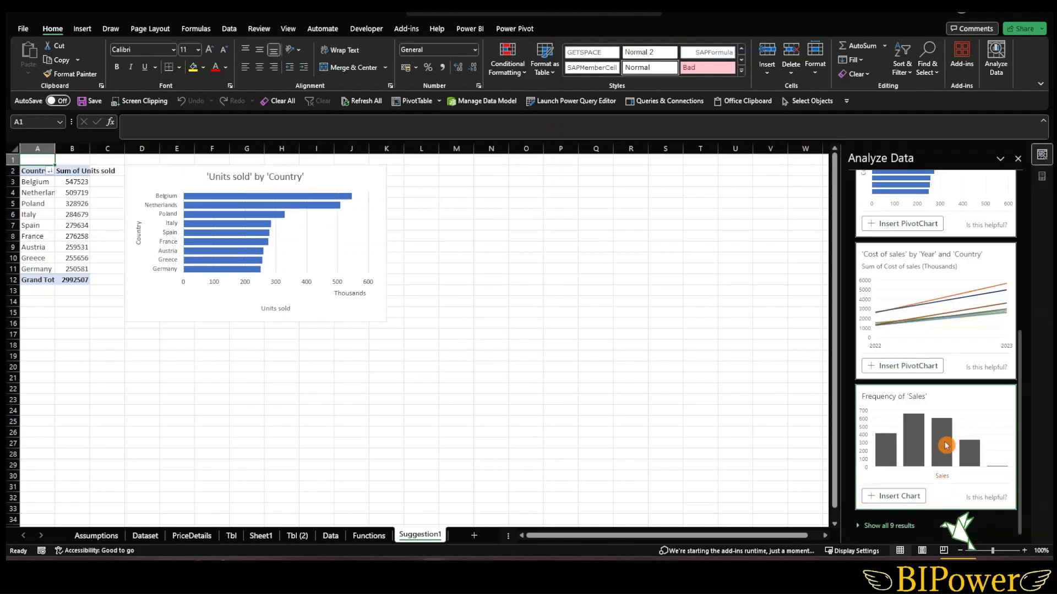
left_click(918, 495)
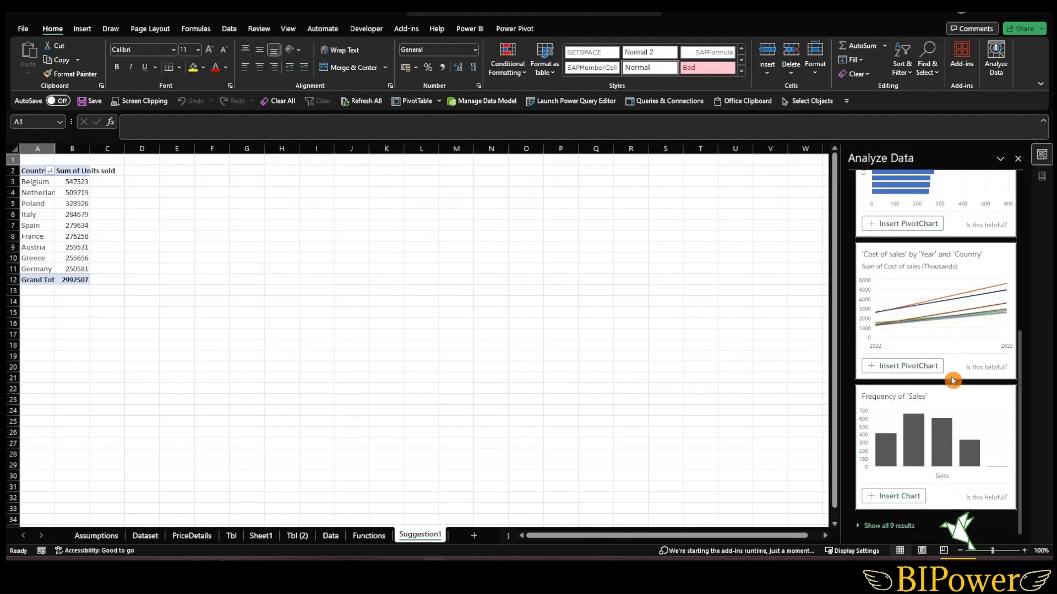
scroll(935, 374, "up", 3)
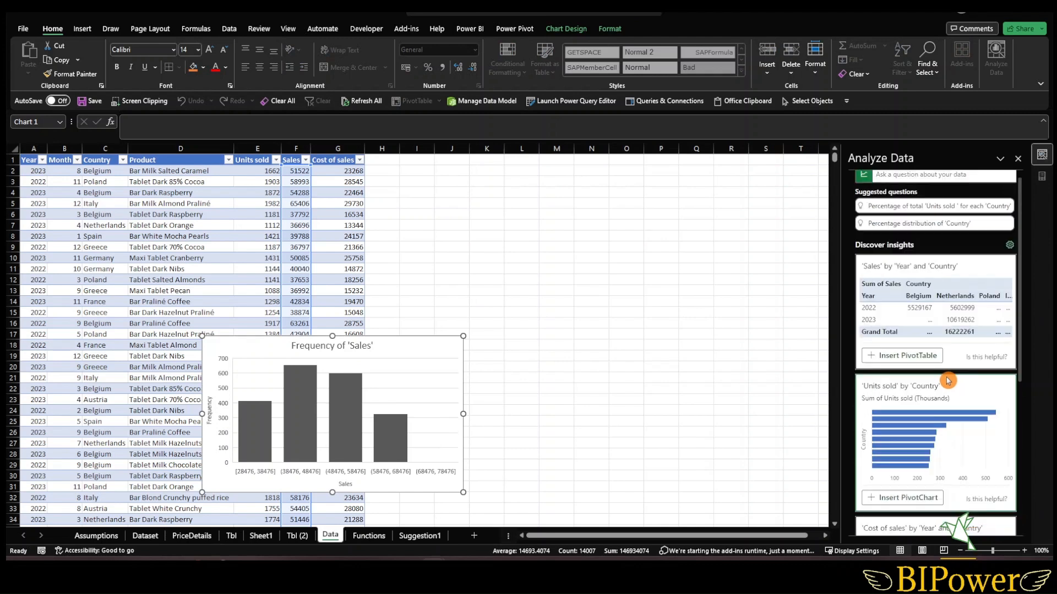
left_click(899, 367)
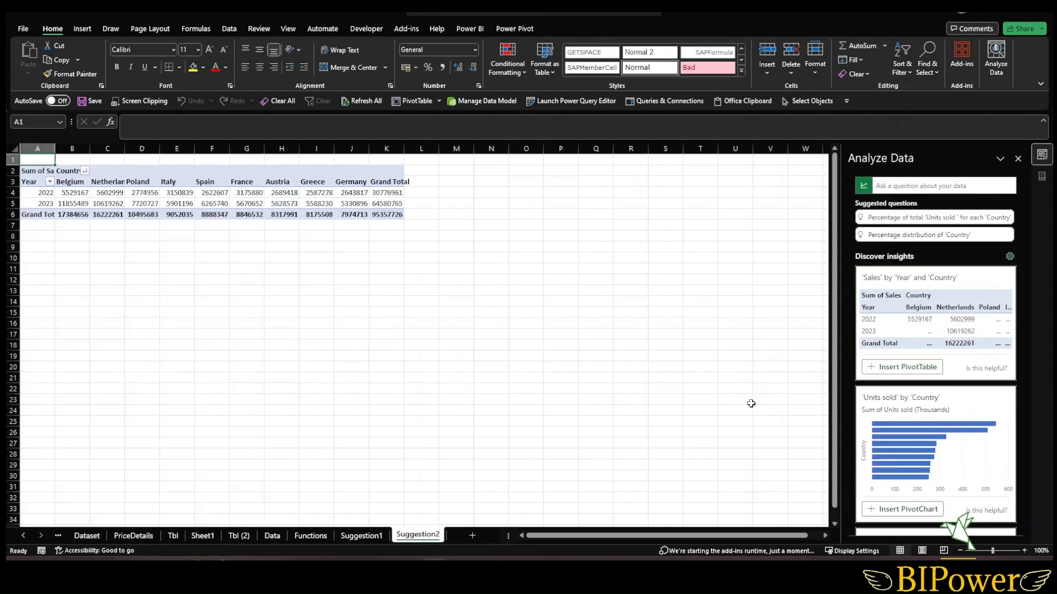
- Move the Frequency of 'Sales' chart beside the table on the Data sheet
left_click(246, 203)
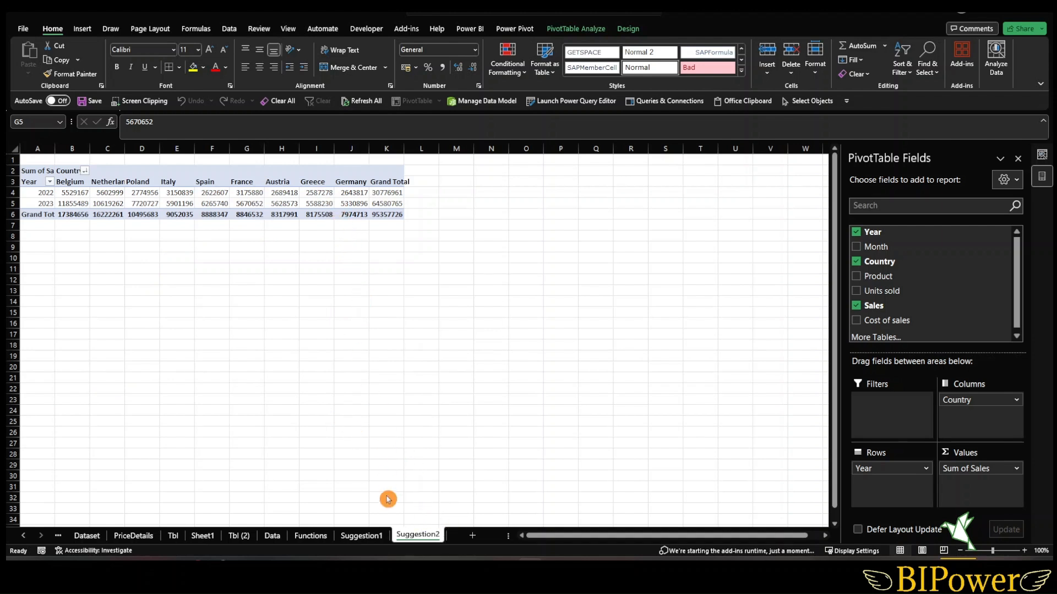
left_click(362, 537)
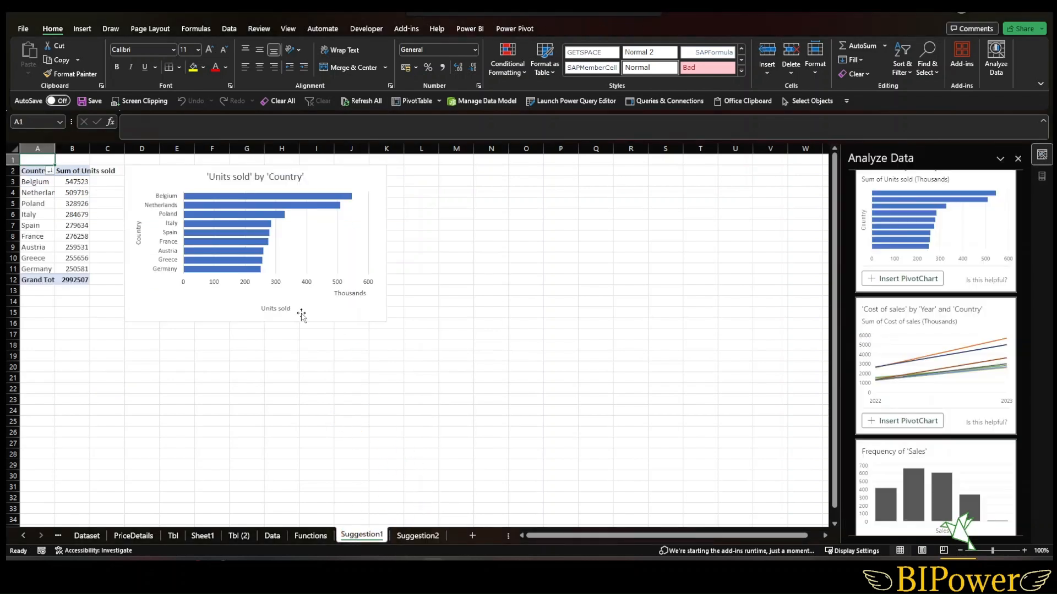
left_click(272, 537)
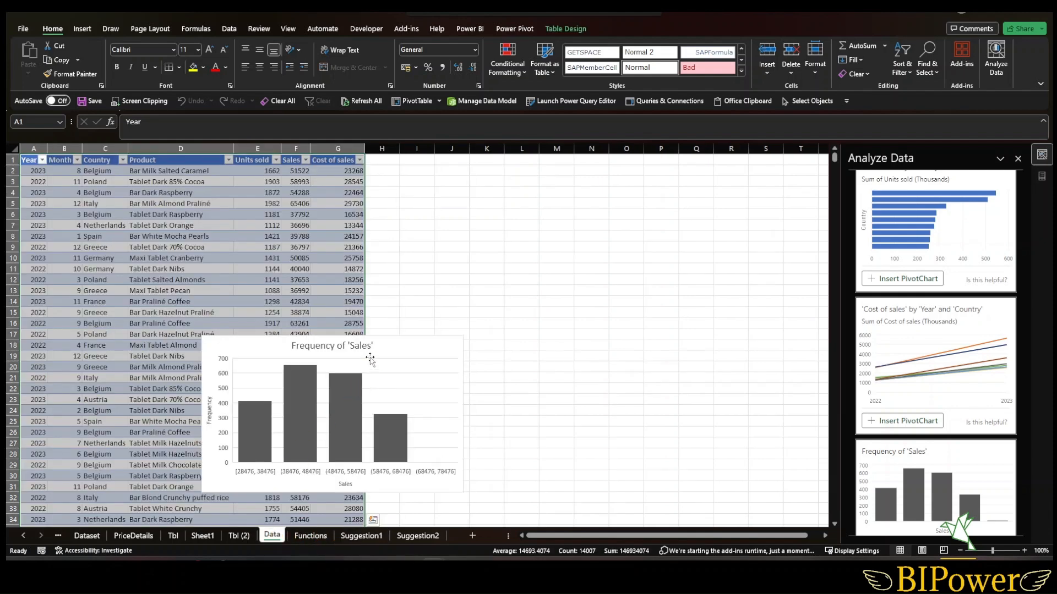
left_click(407, 347)
left_click_drag(408, 348, 621, 189)
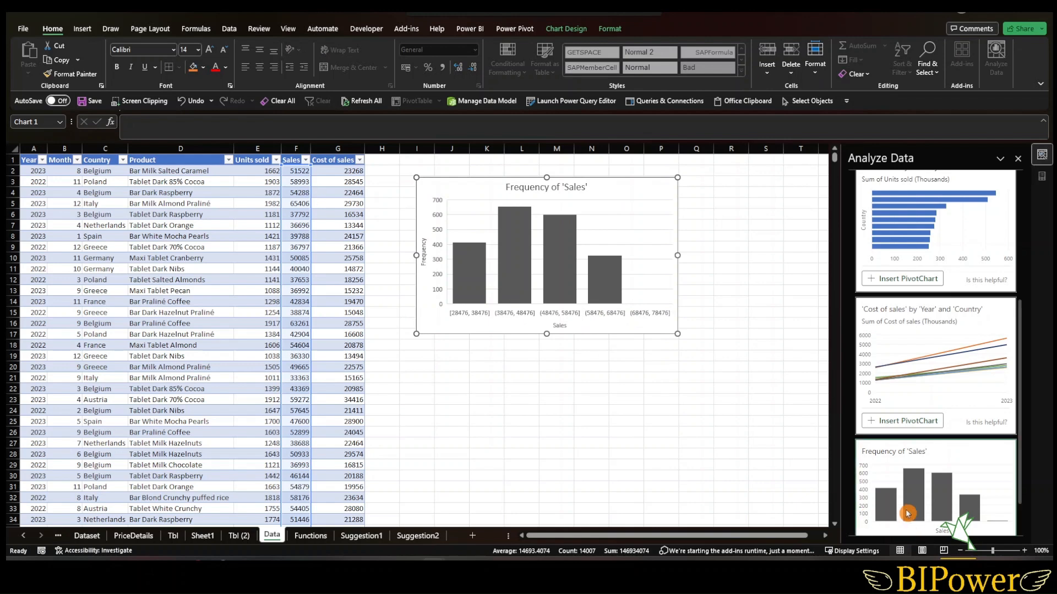
- Rearrange the Sales PivotTable so Country is in rows and Year is in columns
scroll(935, 501, "down", 2)
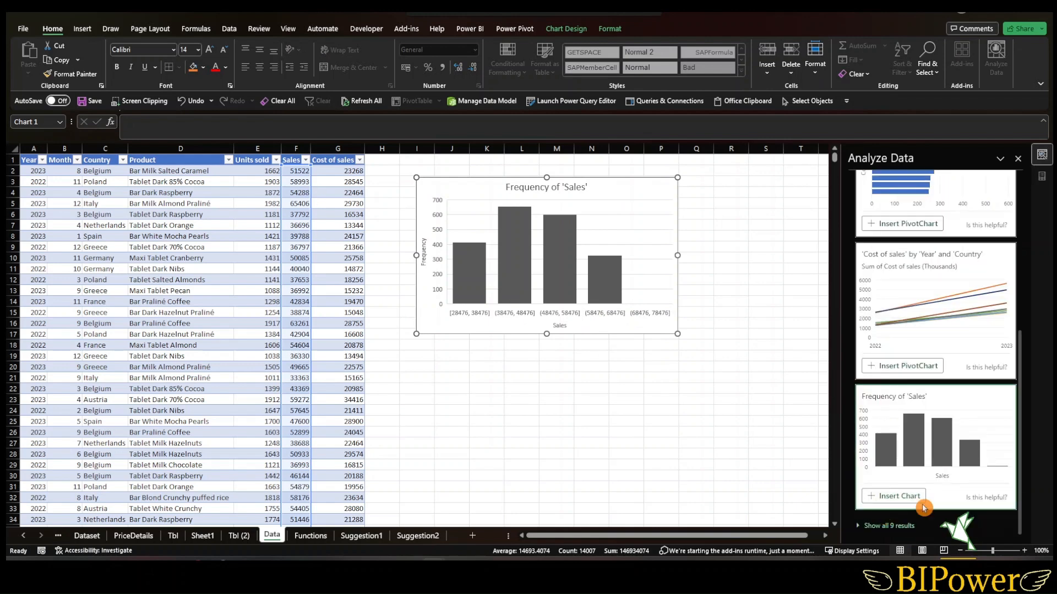
scroll(914, 336, "up", 5)
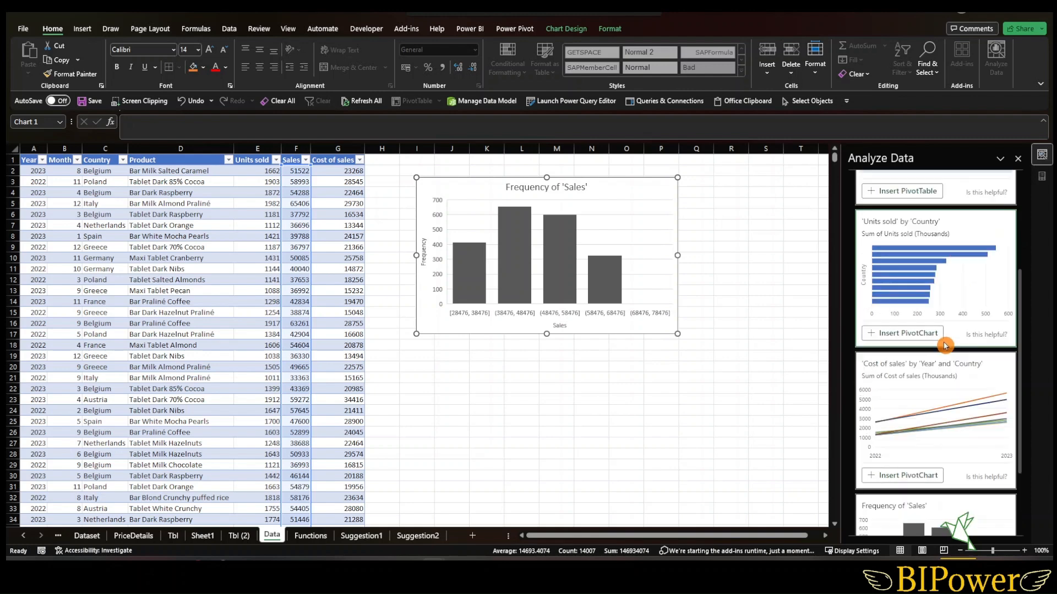
scroll(925, 319, "up", 3)
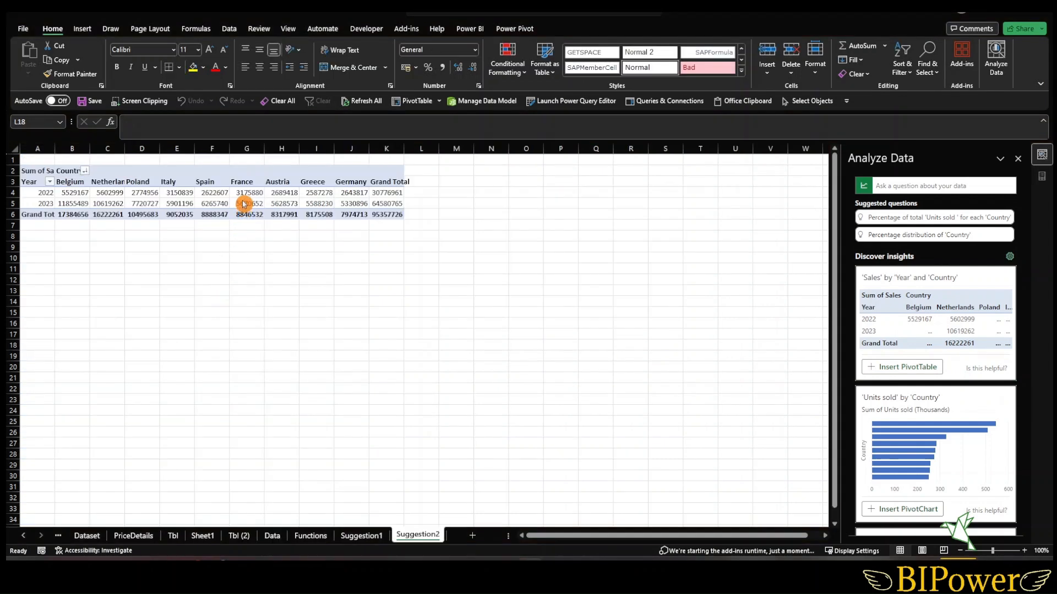
left_click(356, 195)
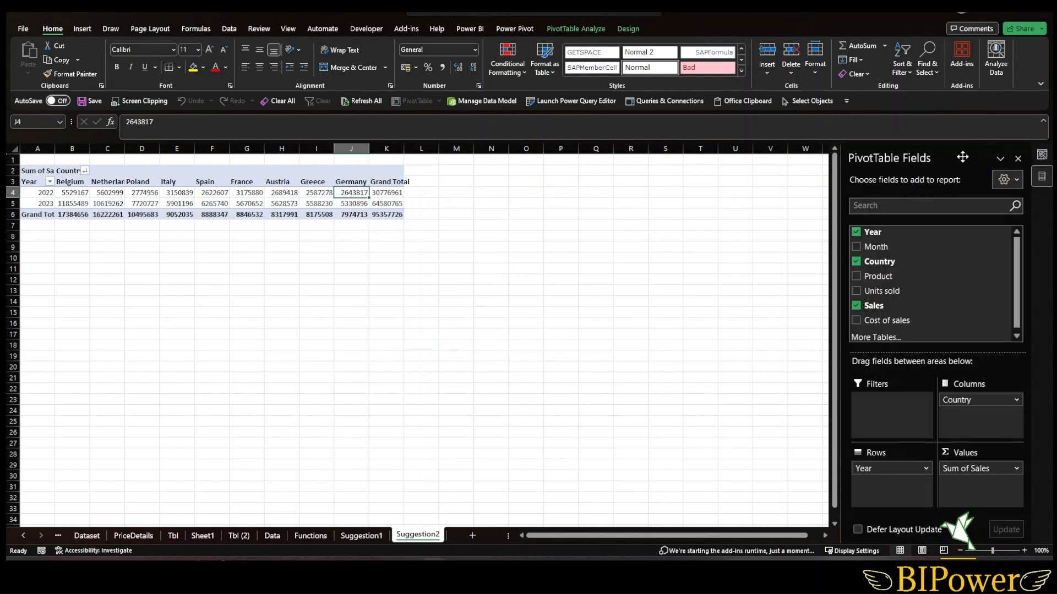
left_click_drag(869, 183, 606, 193)
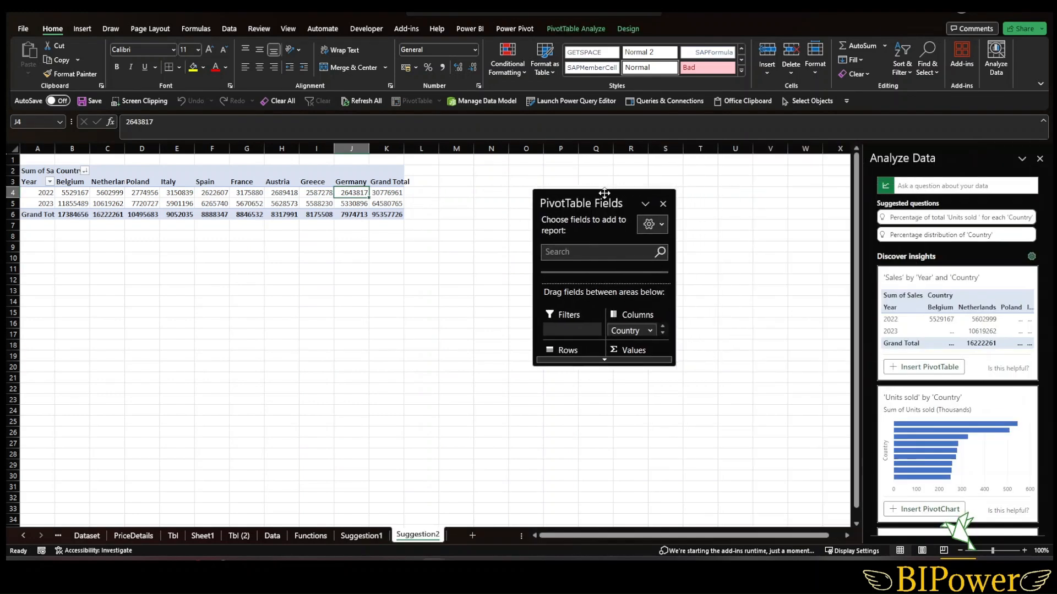
left_click_drag(674, 364, 746, 497)
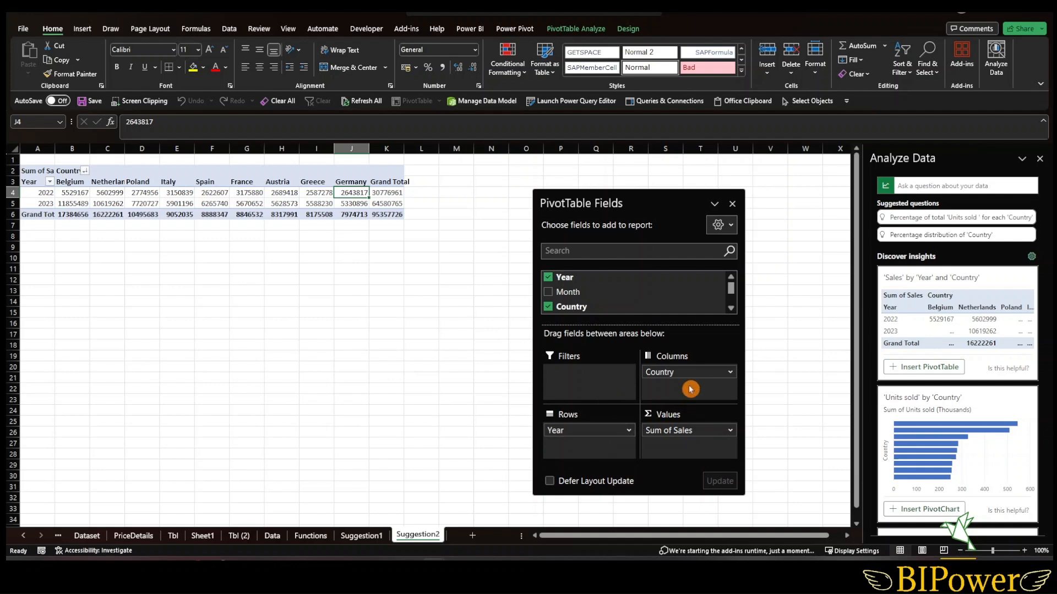
mouse_move(688, 374)
left_mouse_down()
mouse_move(590, 455)
mouse_move(580, 444)
mouse_move(583, 427)
mouse_move(695, 376)
left_mouse_up()
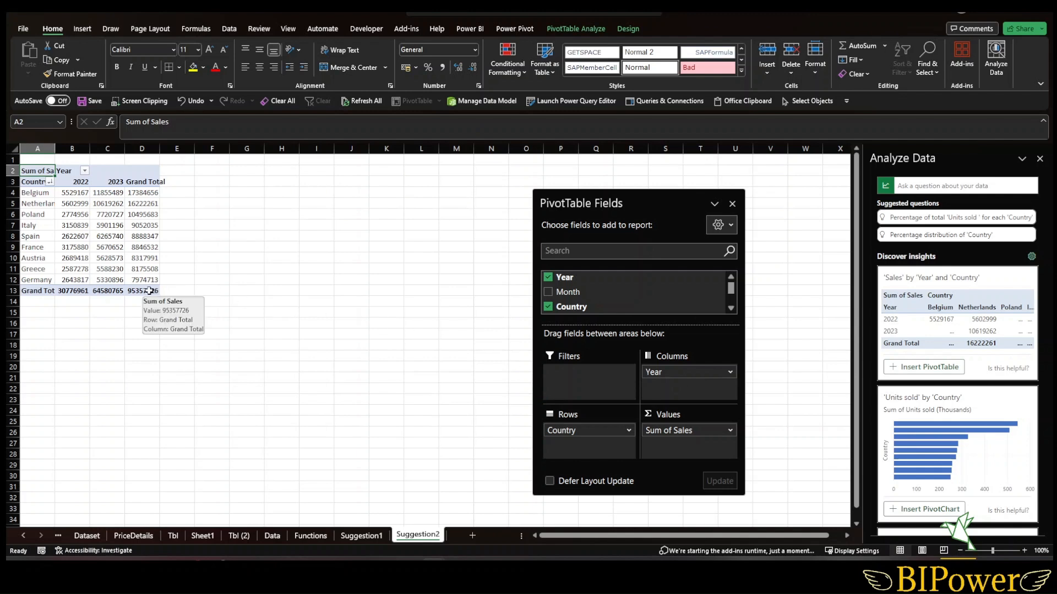
- Format the PivotTable's Sum of Sales values as Number with 0 decimal places and a 1000 separator
left_click(148, 290)
right_click(149, 291)
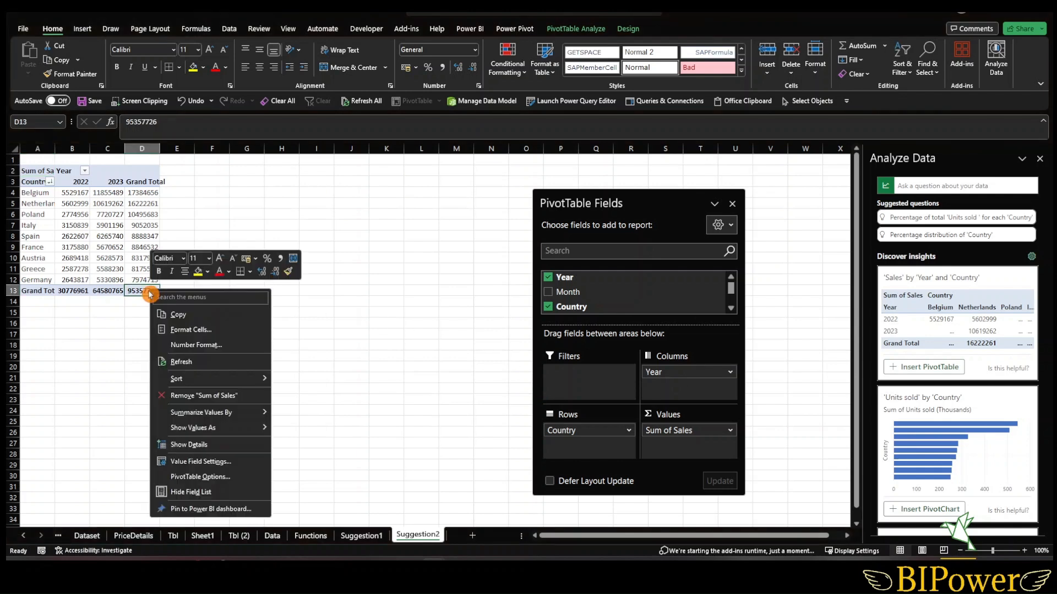
left_click(202, 345)
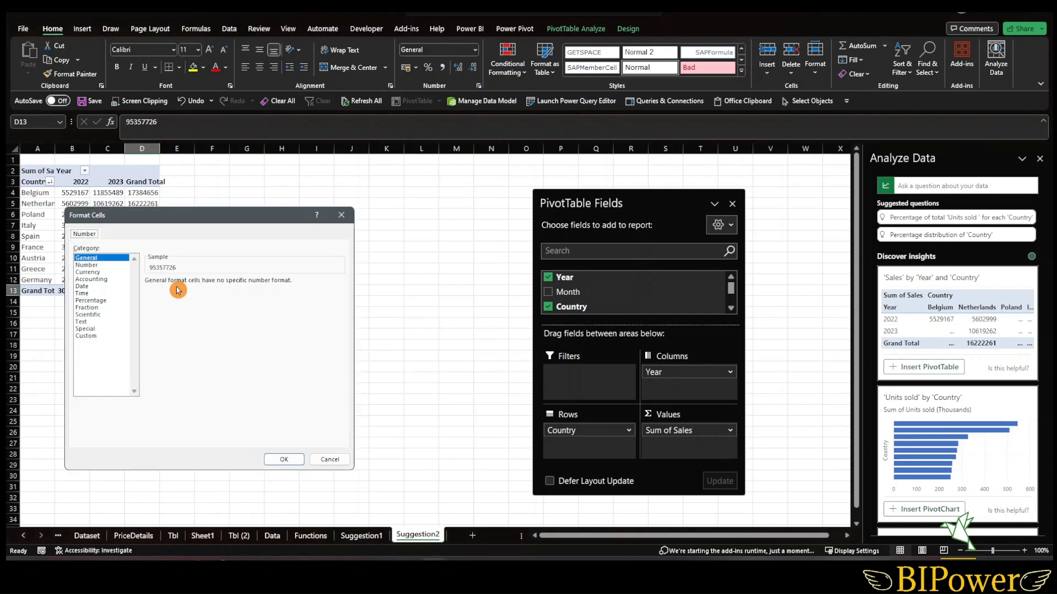
left_click(111, 265)
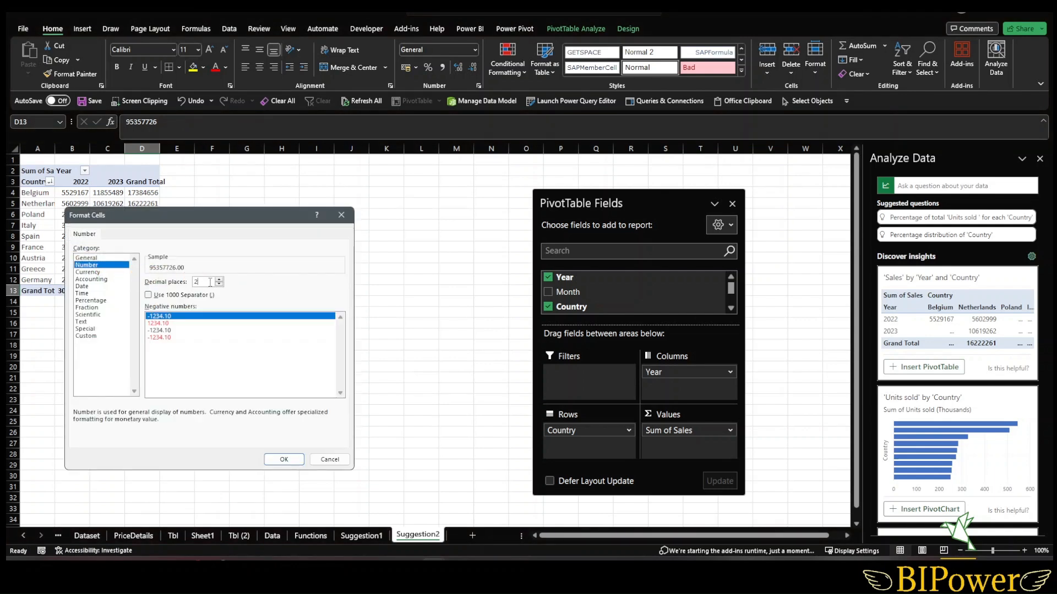
double_click(193, 282)
type("0")
left_click(151, 297)
left_click(284, 459)
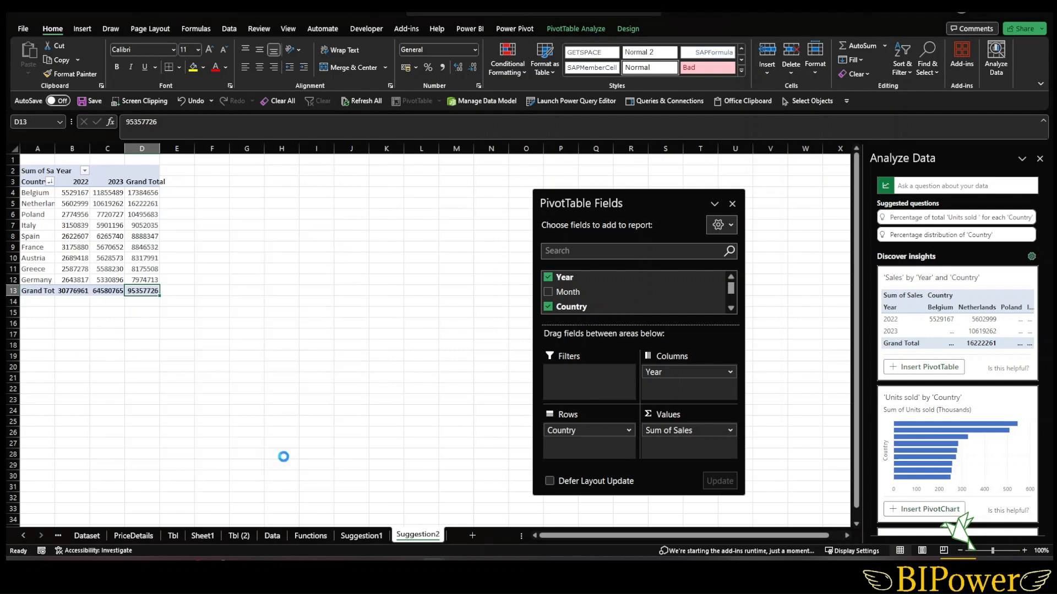
- Autofit the PivotTable's column widths
left_click_drag(83, 149, 157, 148)
double_click(156, 148)
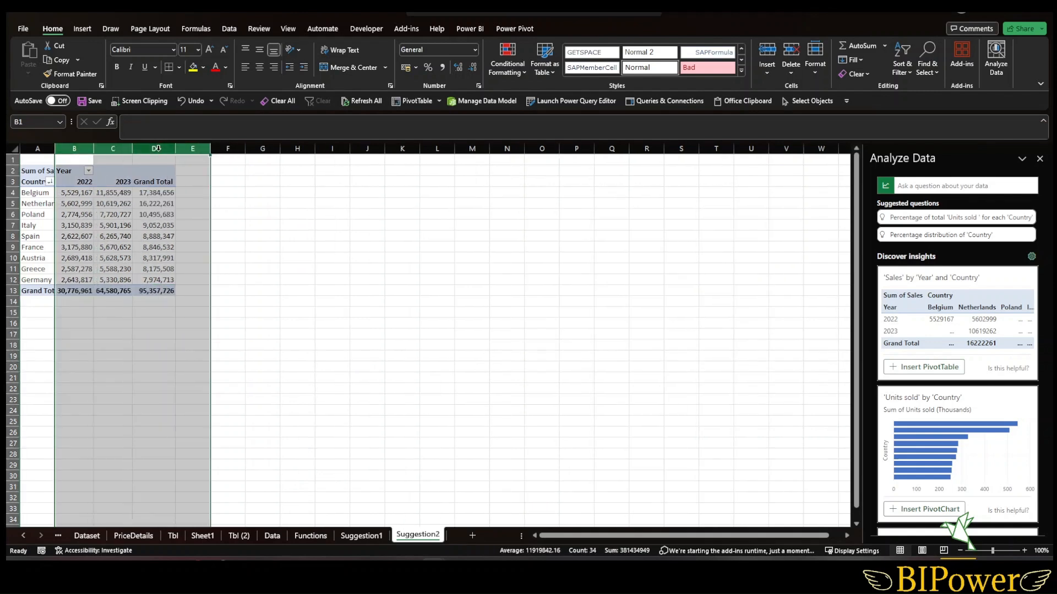
left_click(138, 246)
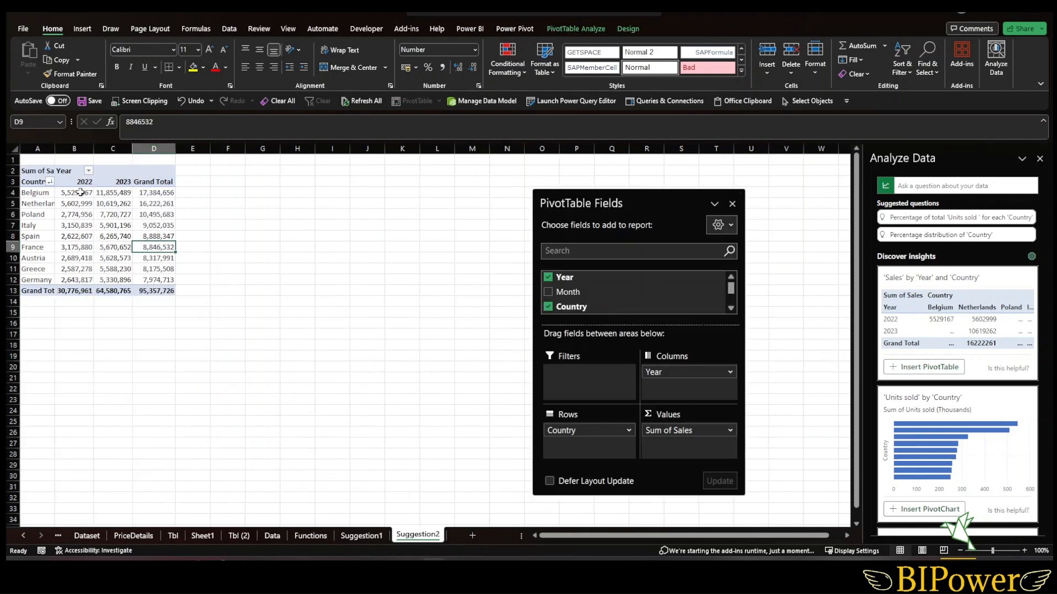
left_click(160, 389)
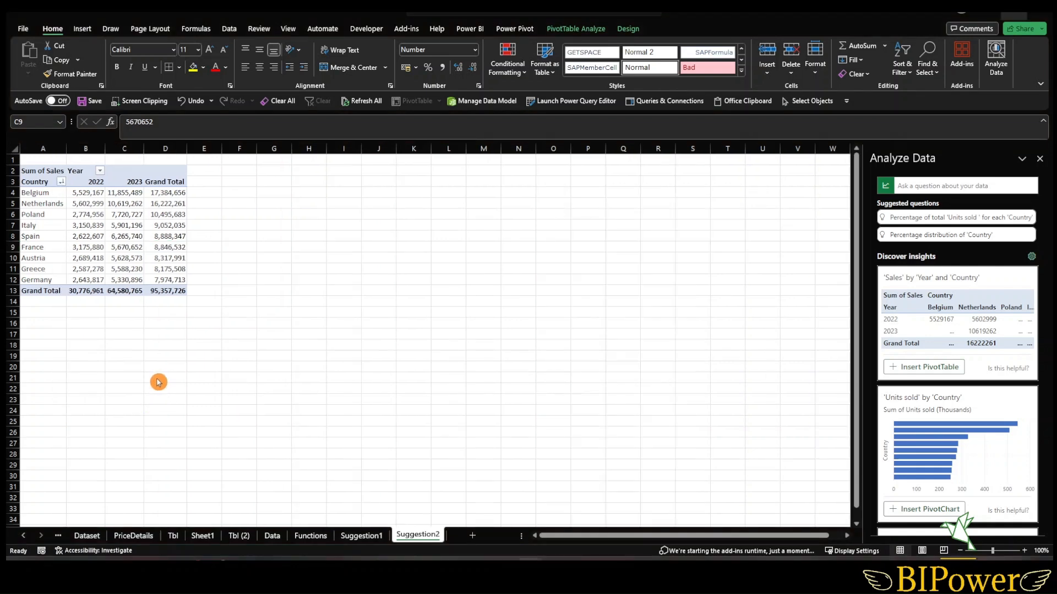
- Delete all data from the sales table on the Data sheet
left_click(275, 536)
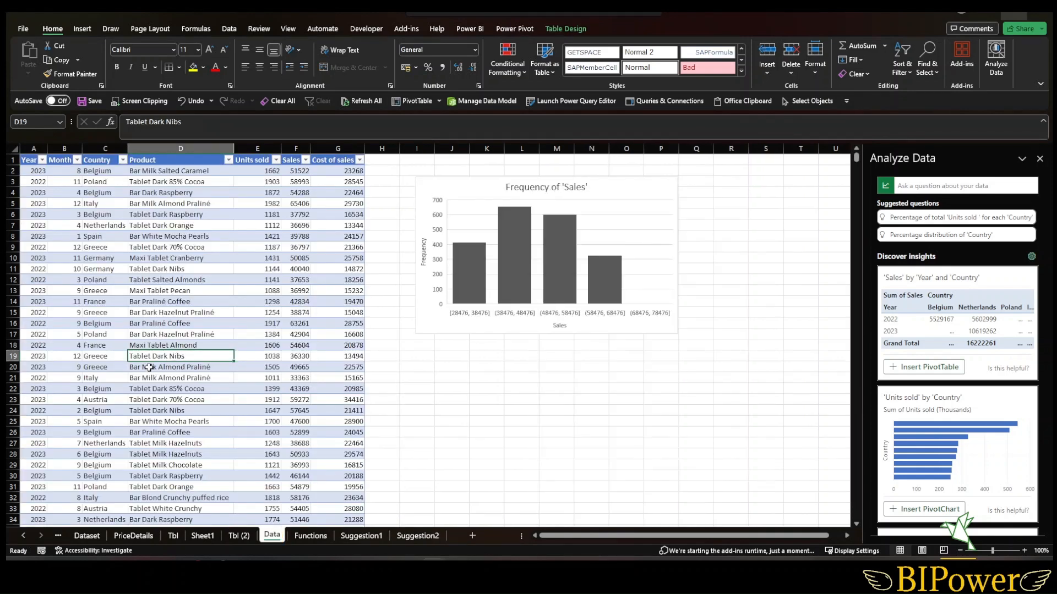
left_click(100, 326)
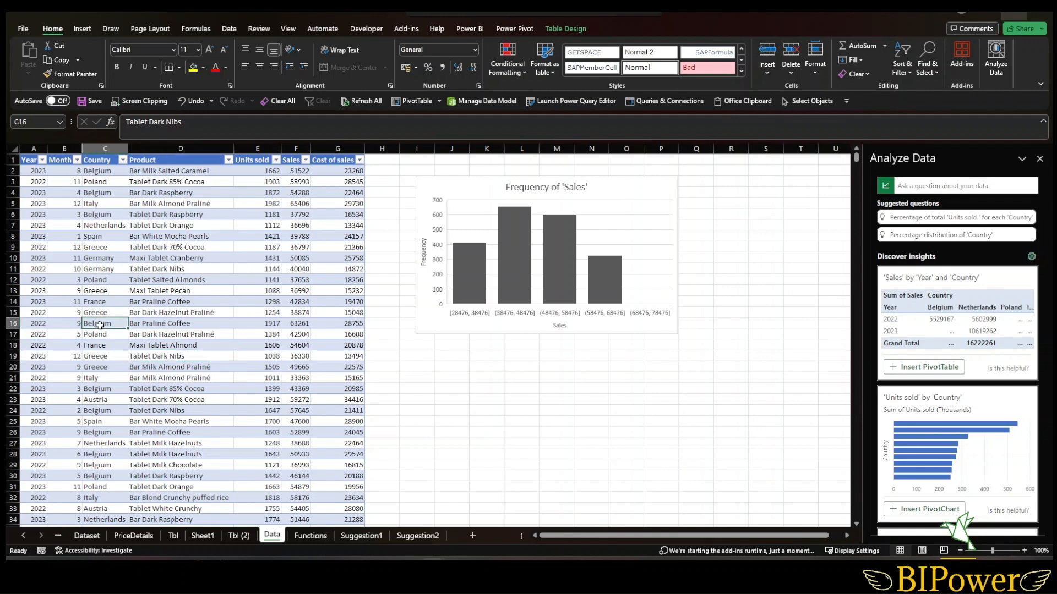
key("ctrl+a")
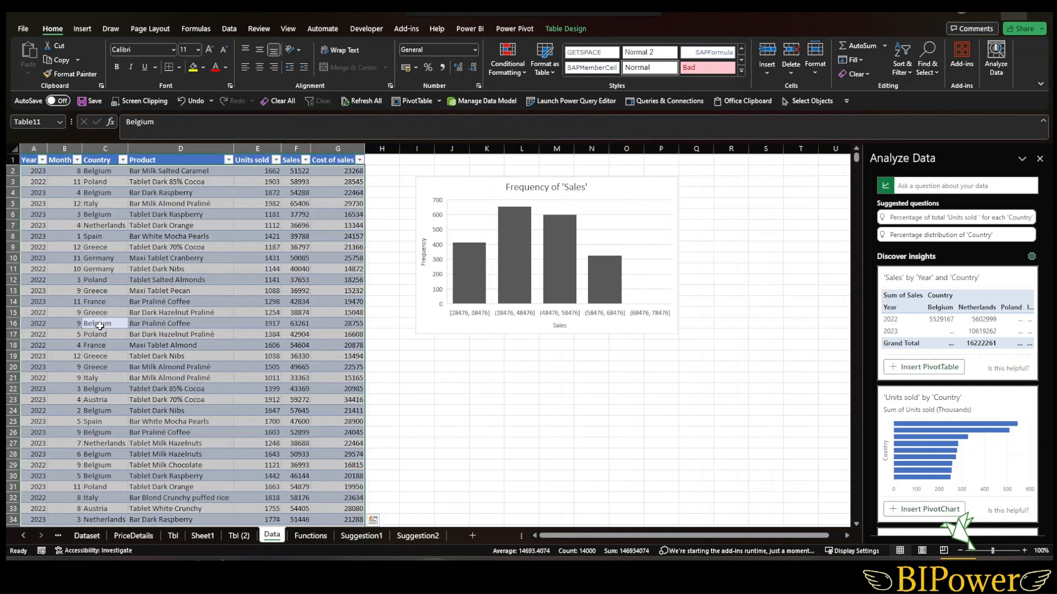
key("Delete")
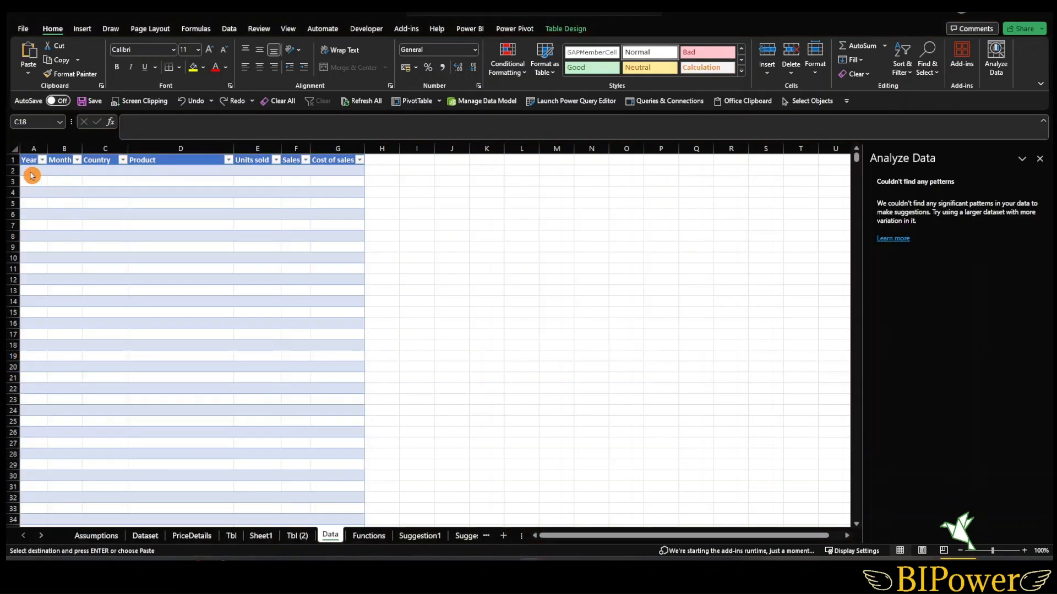
- Paste the copied sales data back into the empty sales table starting at cell A2 on the Data sheet
left_click(31, 171)
right_click(32, 171)
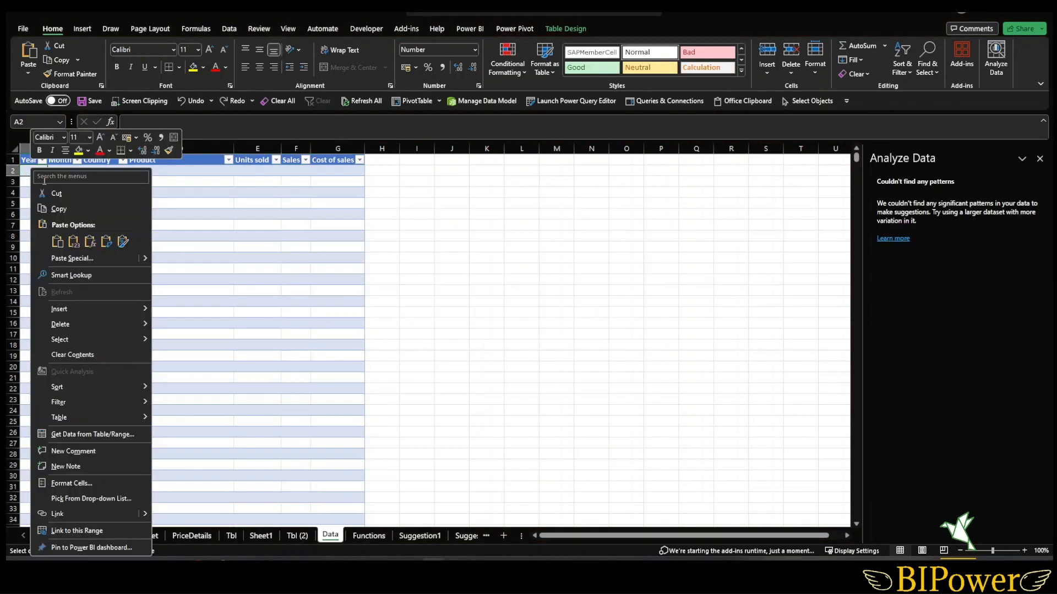
left_click(73, 242)
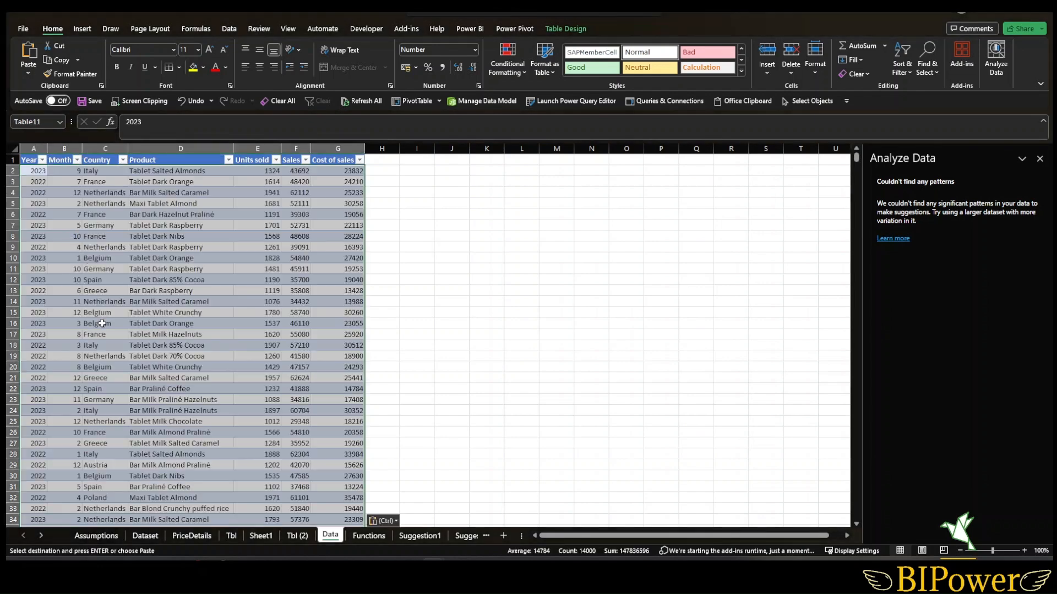
left_click(101, 324)
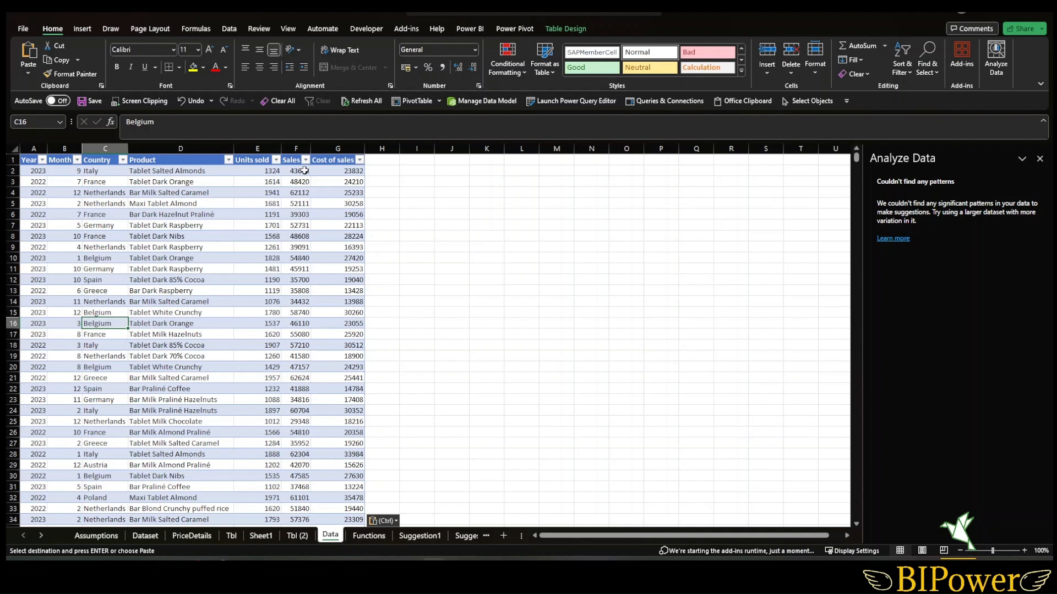
- Refresh the Sum of Sales PivotTable on the Suggestion2 sheet
left_click(464, 535)
right_click(143, 234)
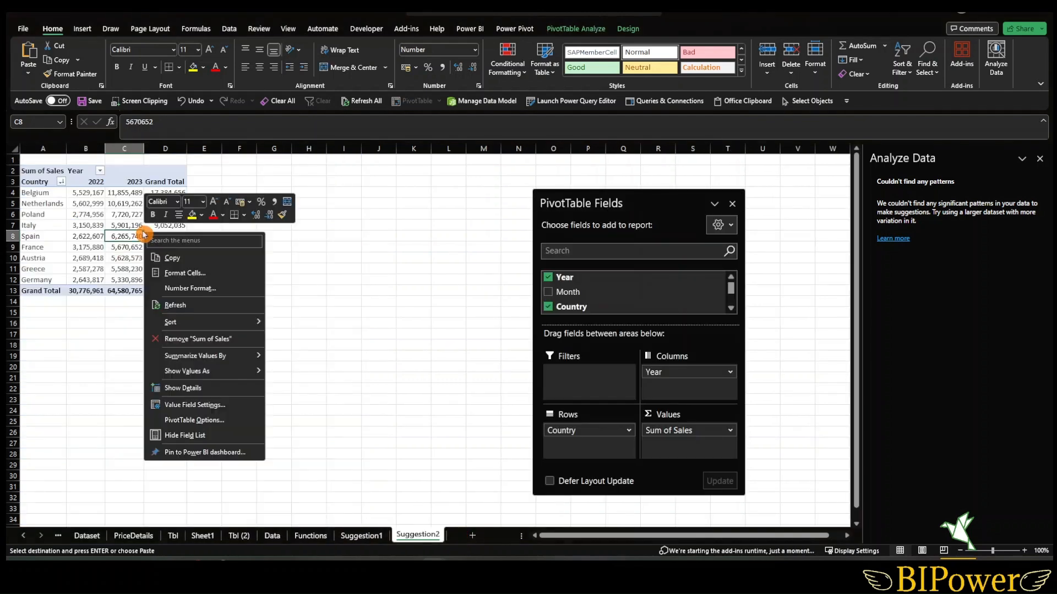
left_click(179, 307)
left_click(164, 320)
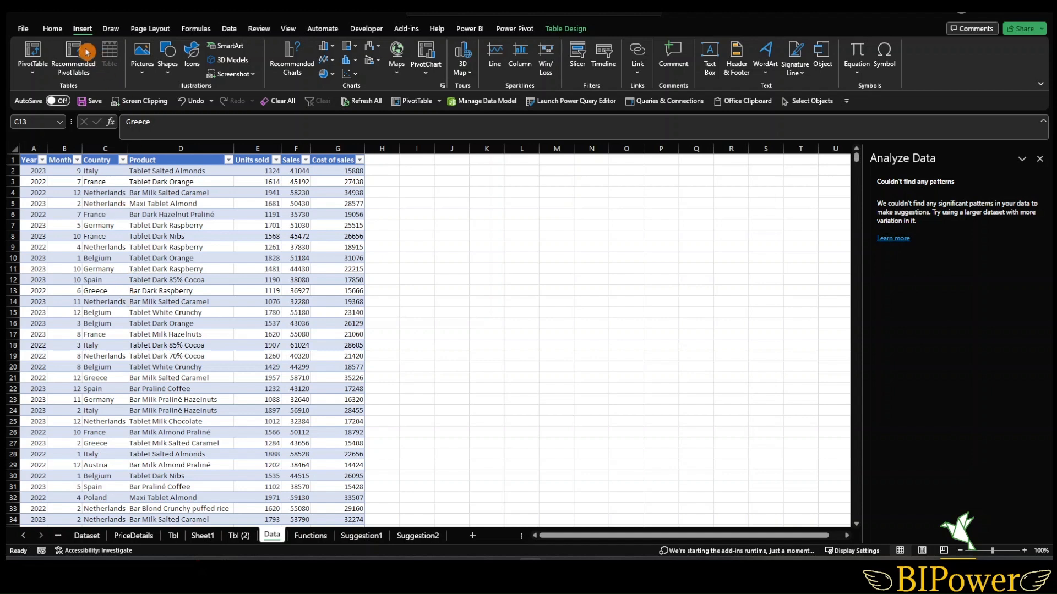
- Open Recommended PivotTables for the sales table to review the suggestions, then close the dialog without inserting one
left_click(32, 73)
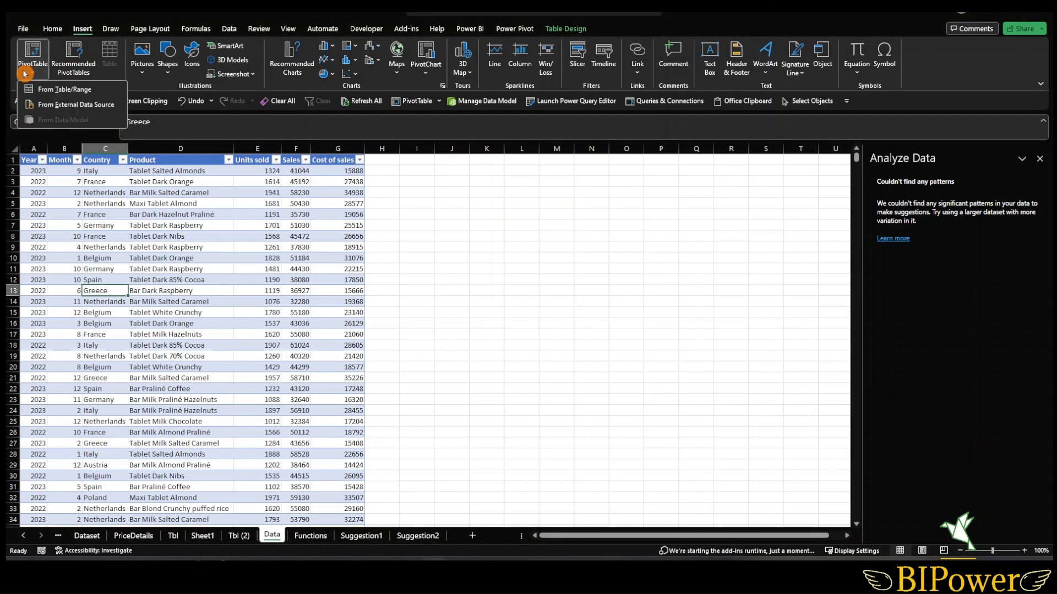
left_click(73, 64)
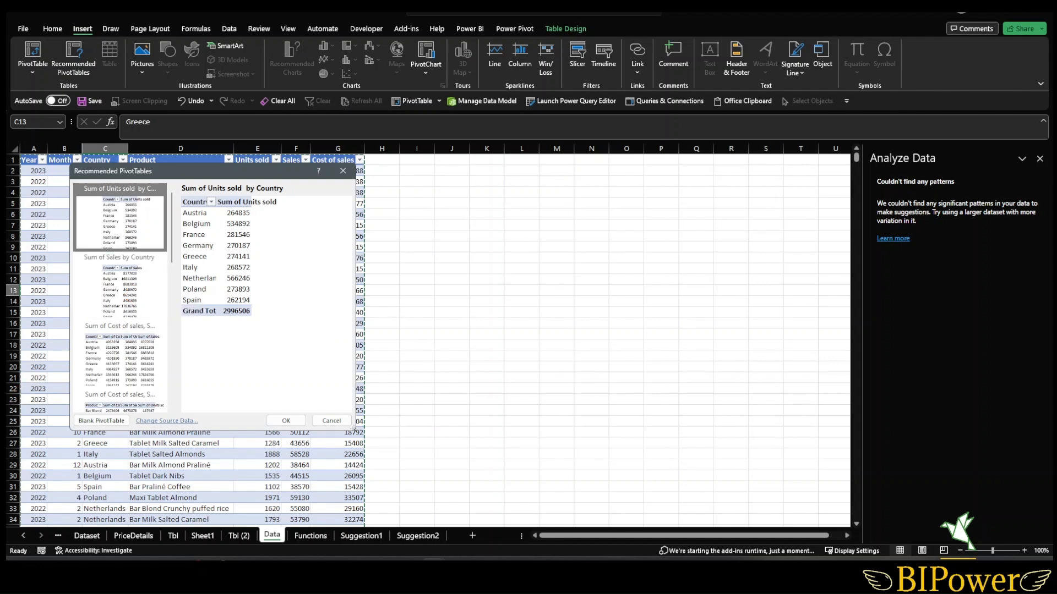
key("Escape")
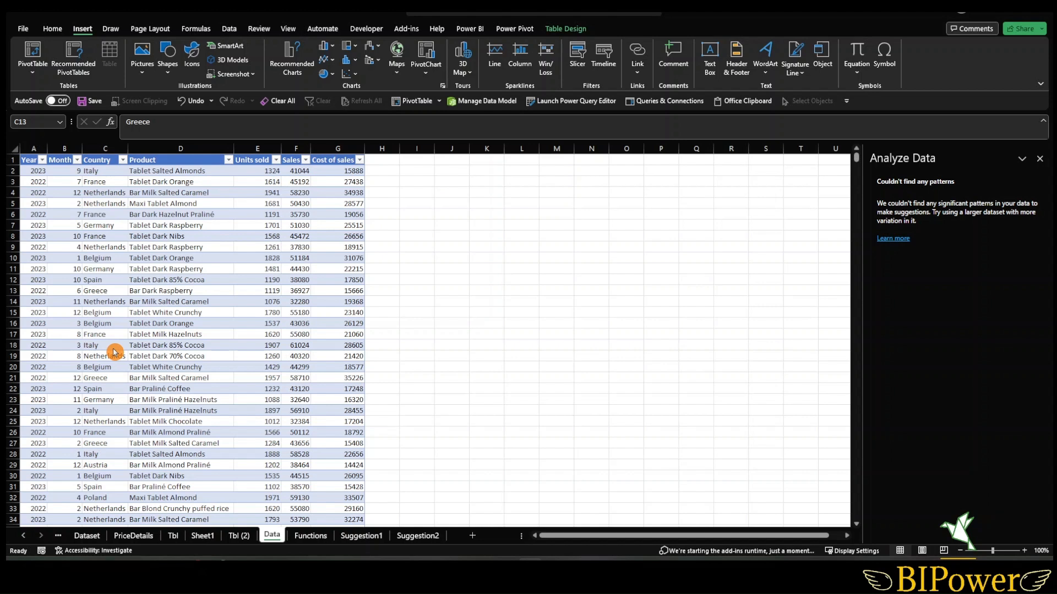